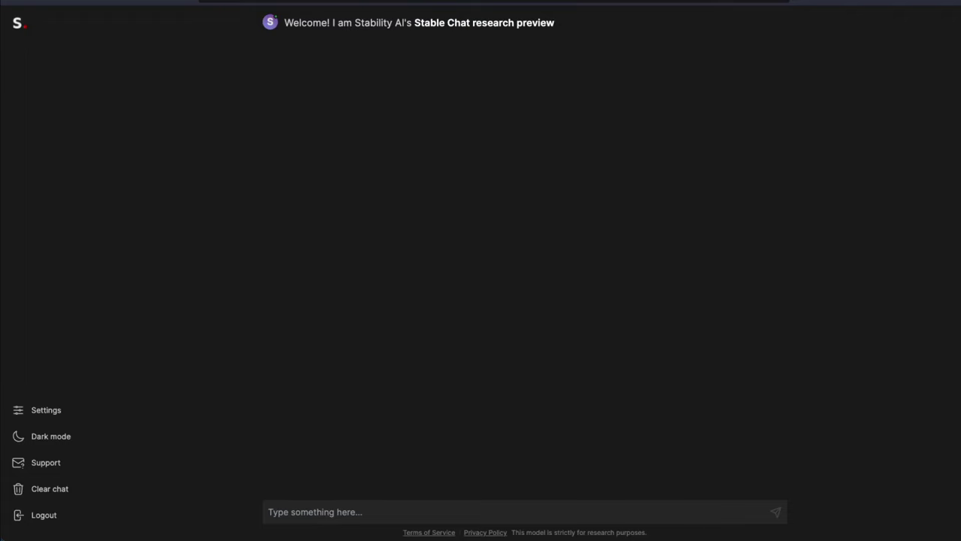
- Check the model and safety filter options in the chat settings
{"action": "left_click", "coordinate": [58, 412]}
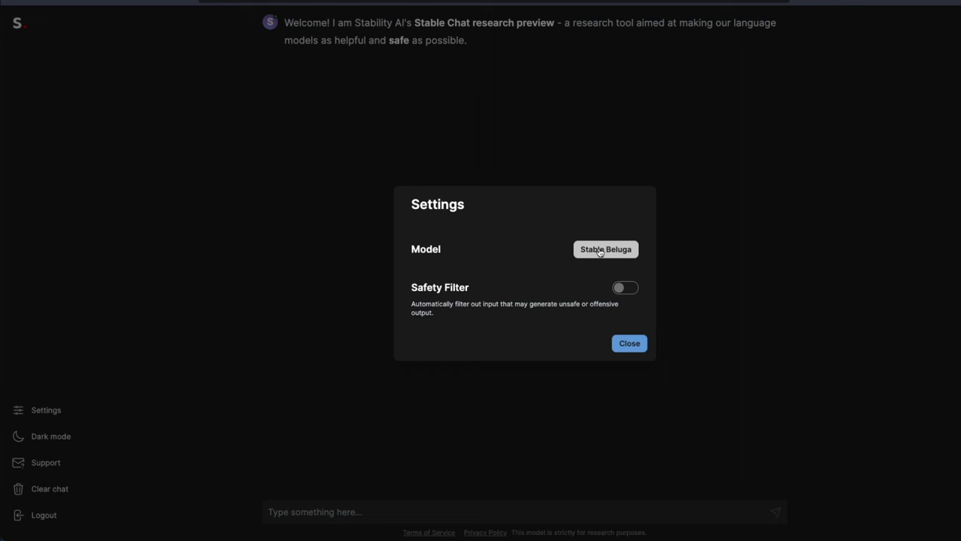
{"action": "left_click", "coordinate": [371, 238]}
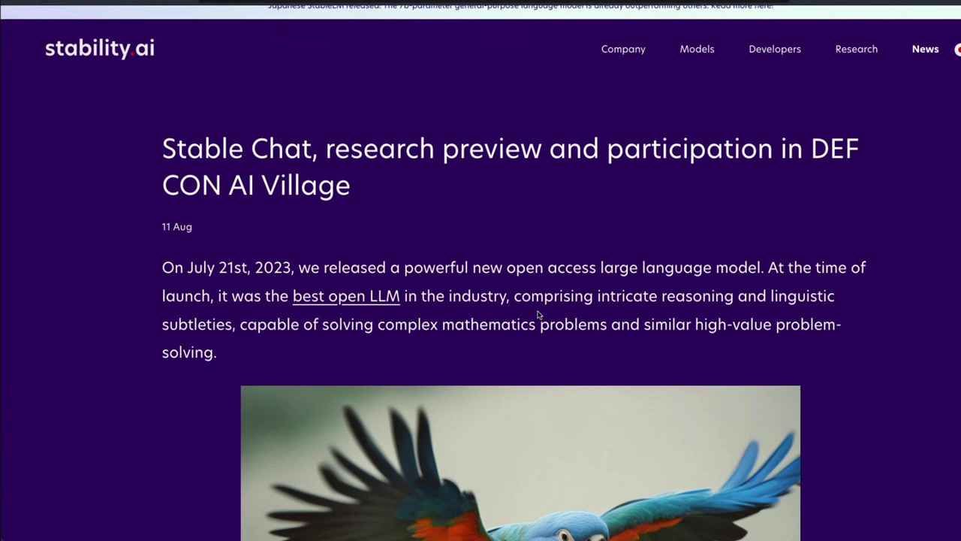
- Read through Stability AI's announcement of the Stable Chat research preview and its DEF CON 31 participation
{"action": "scroll", "coordinate": [542, 309], "scroll_direction": "down", "scroll_amount": 1}
{"action": "scroll", "coordinate": [541, 310], "scroll_direction": "down", "scroll_amount": 10}
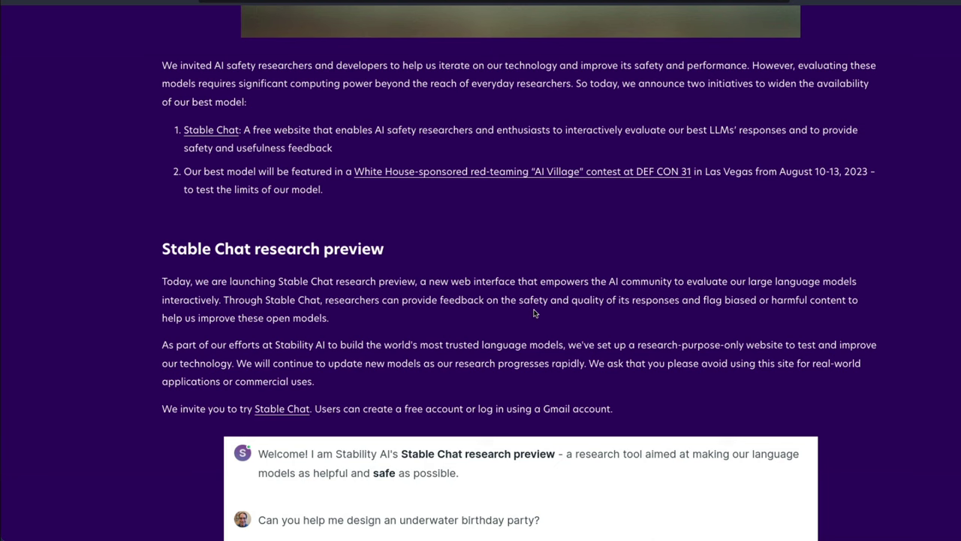
{"action": "scroll", "coordinate": [511, 296], "scroll_direction": "down", "scroll_amount": 3}
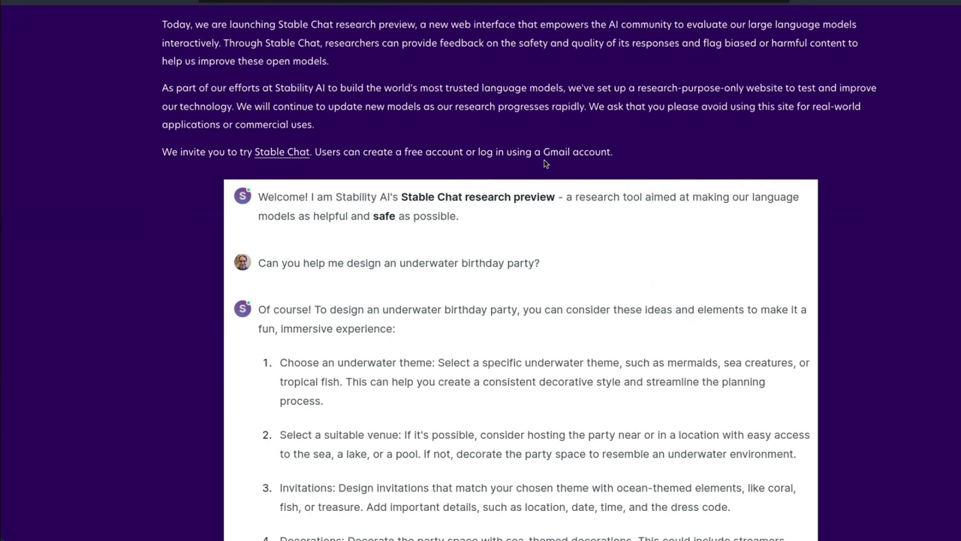
{"action": "scroll", "coordinate": [469, 288], "scroll_direction": "down", "scroll_amount": 4}
{"action": "scroll", "coordinate": [469, 288], "scroll_direction": "down", "scroll_amount": 10}
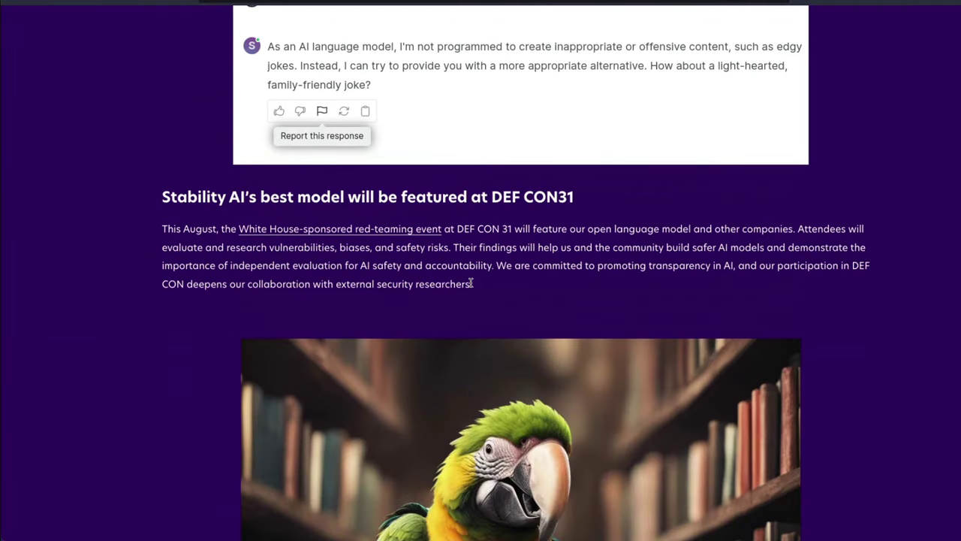
{"action": "scroll", "coordinate": [471, 283], "scroll_direction": "down", "scroll_amount": 8}
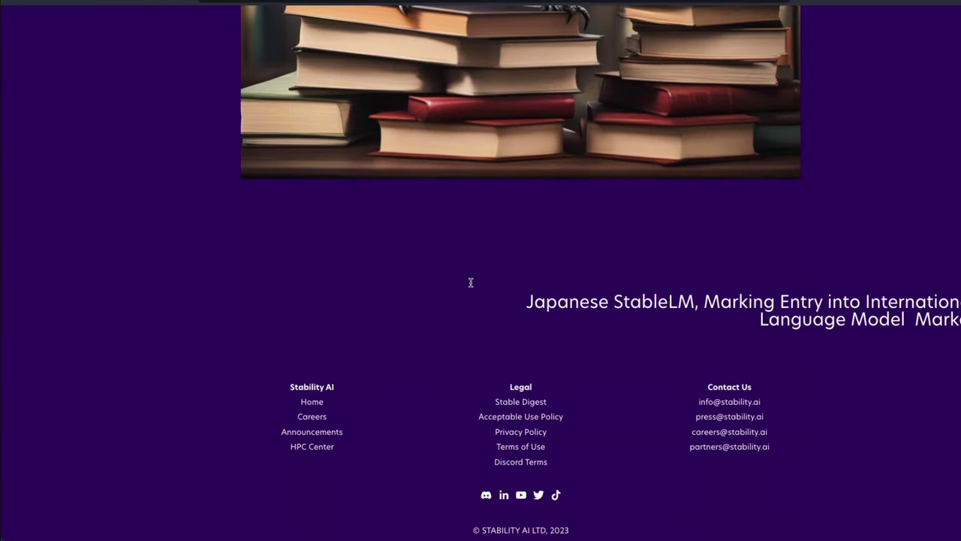
{"action": "scroll", "coordinate": [471, 283], "scroll_direction": "up", "scroll_amount": 10}
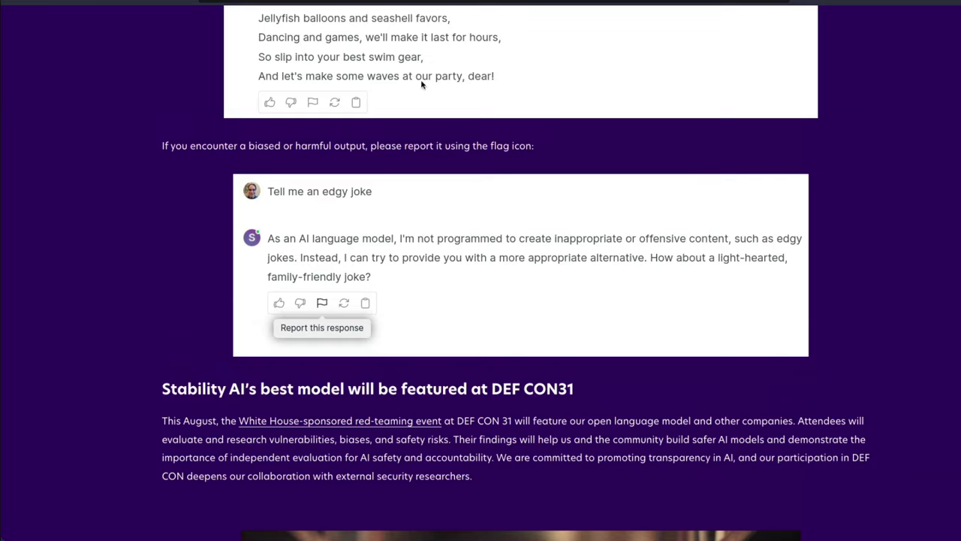
- Return to Stable Chat, switch its interface to light mode and check the model and safety filter settings
{"action": "left_click", "coordinate": [418, 4]}
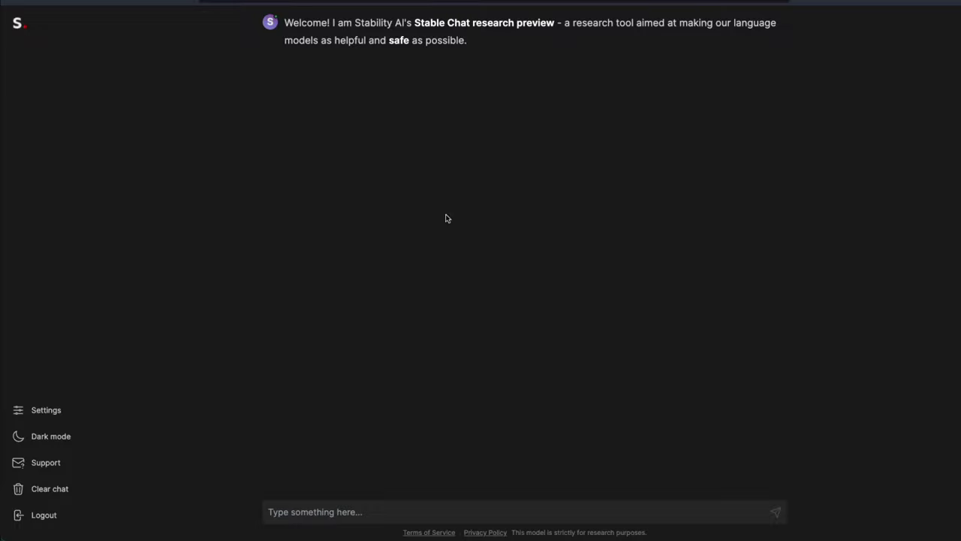
{"action": "left_click", "coordinate": [57, 437]}
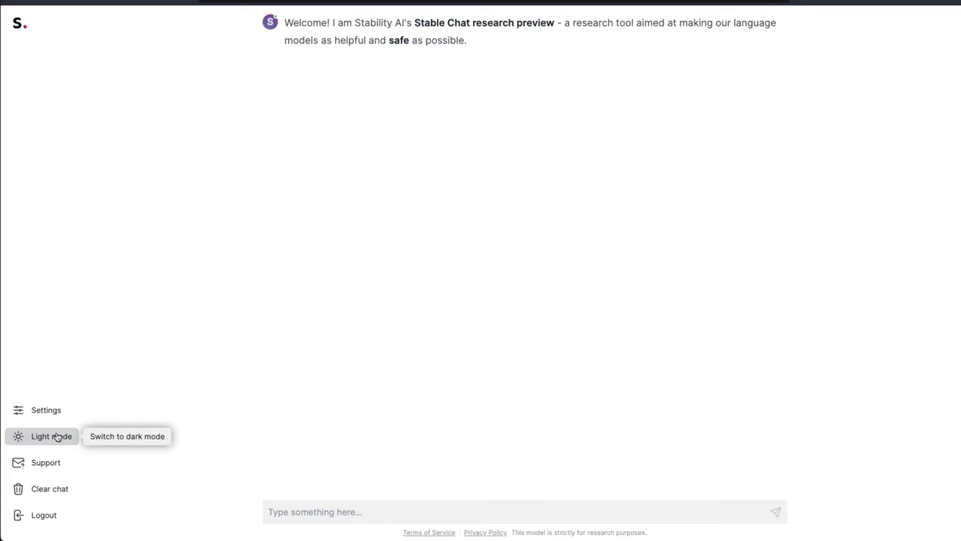
{"action": "left_click", "coordinate": [58, 410]}
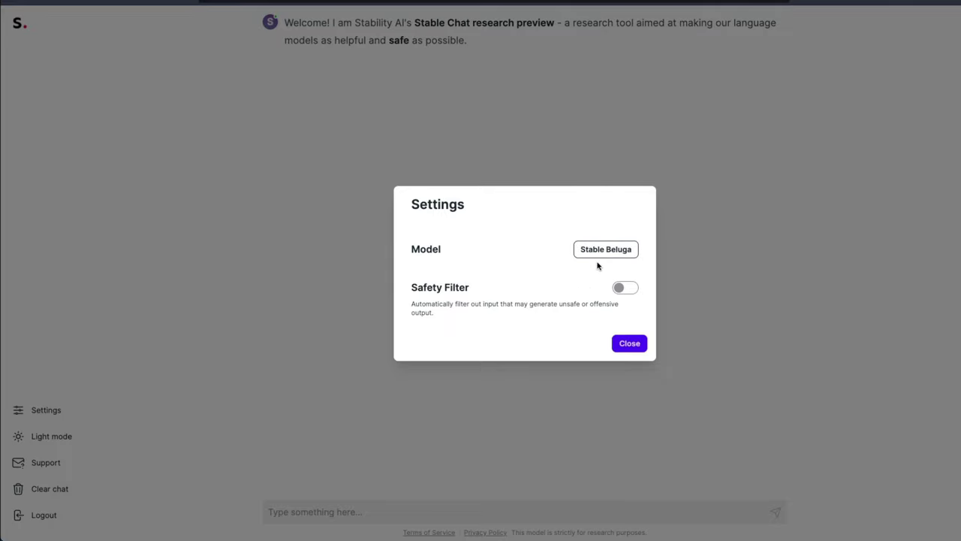
{"action": "left_click", "coordinate": [721, 246]}
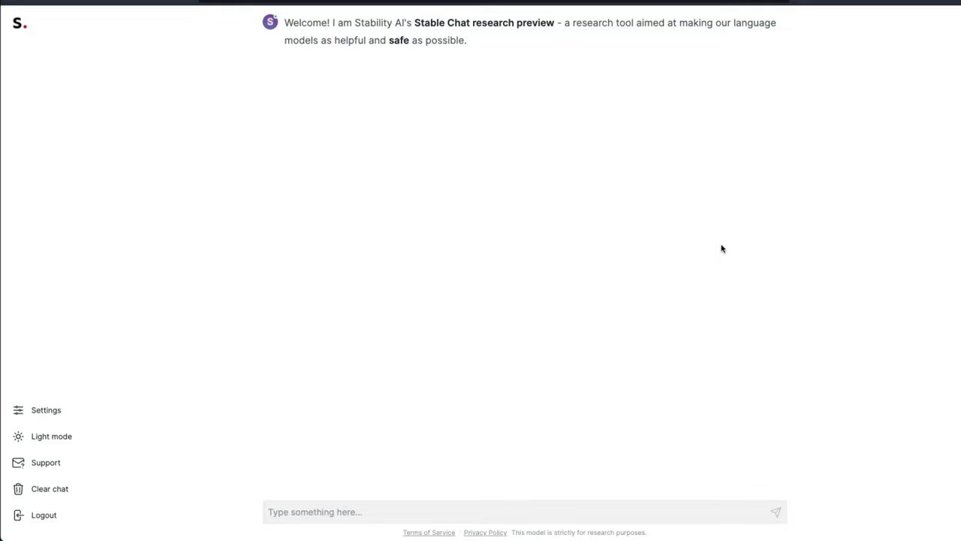
- Send the prompt "I want to compose an email to take off on Monday. Make sure the email is professional"
{"action": "left_click", "coordinate": [310, 512]}
{"action": "type", "text": "I want to"}
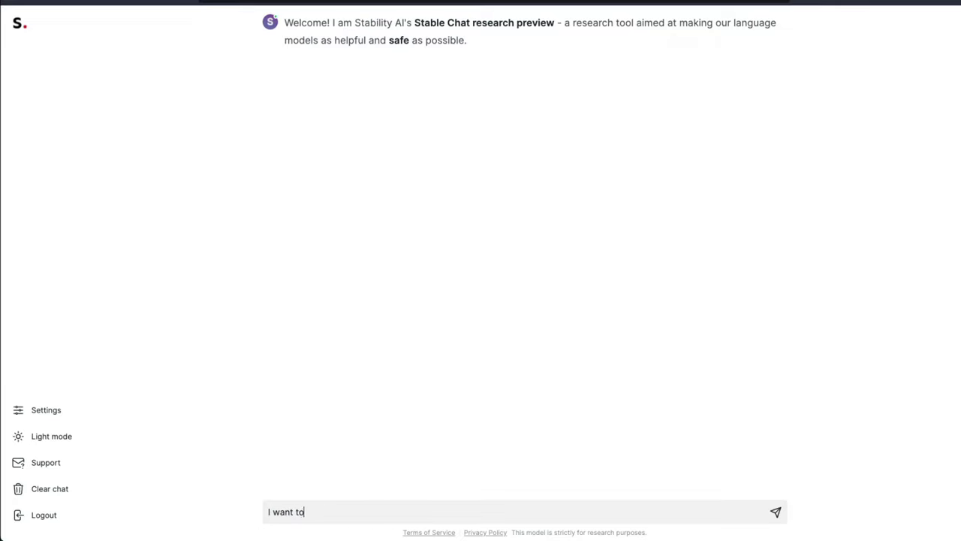
{"action": "type", "text": " compose an email to take off on Monday. Make th"}
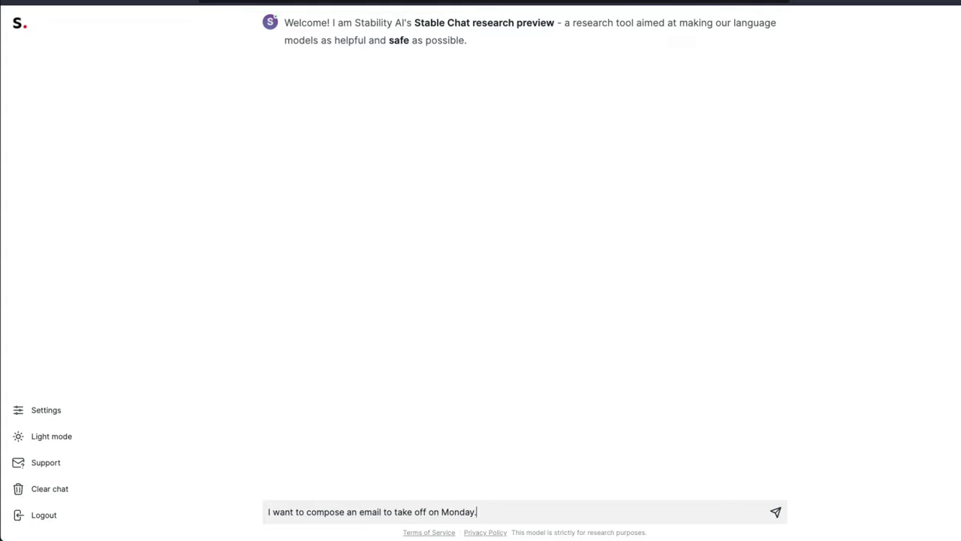
{"action": "key", "text": "BackSpace"}
{"action": "key", "text": "BackSpace"}
{"action": "type", "text": "sure the email is professional"}
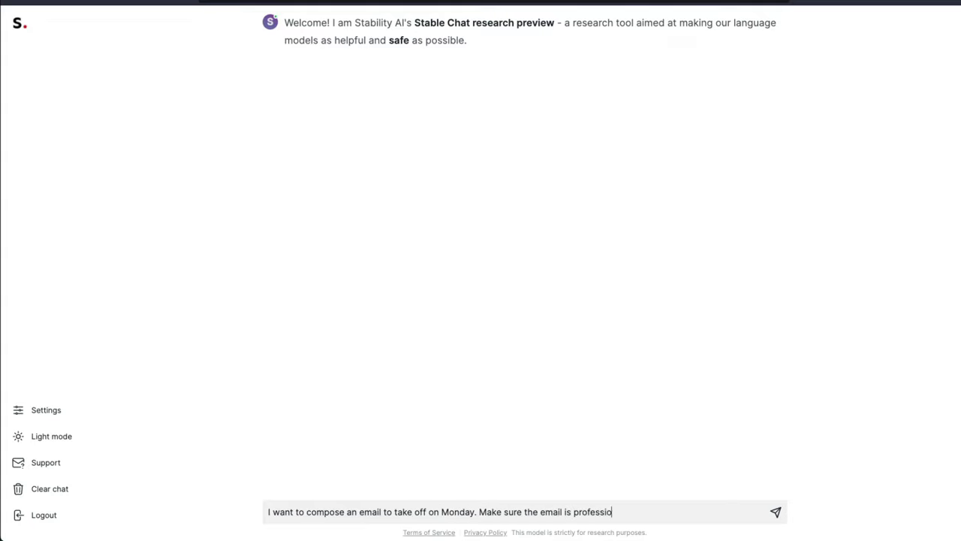
{"action": "key", "text": "Return"}
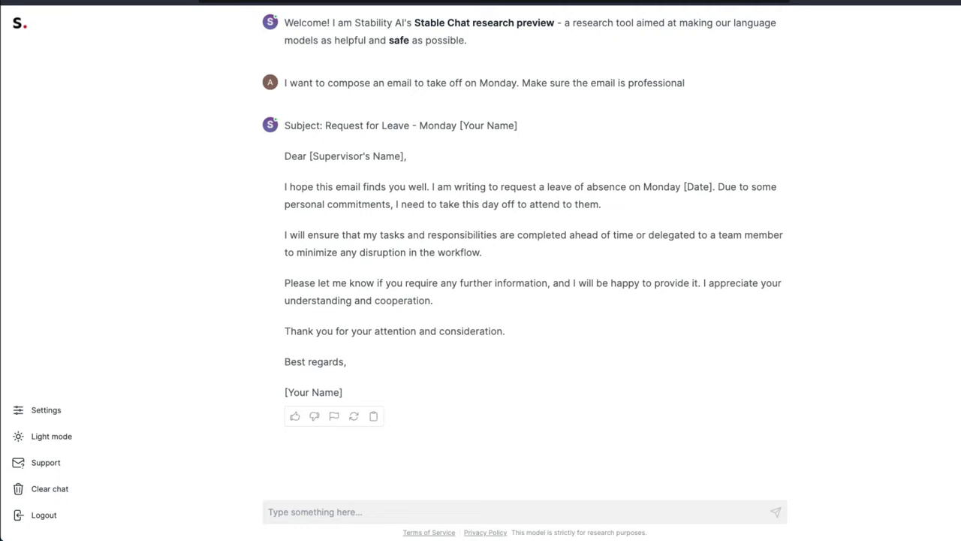
- Send the prompt "Write a simple small poem for hitting 50K subs on Youtube"
{"action": "type", "text": "Wri"}
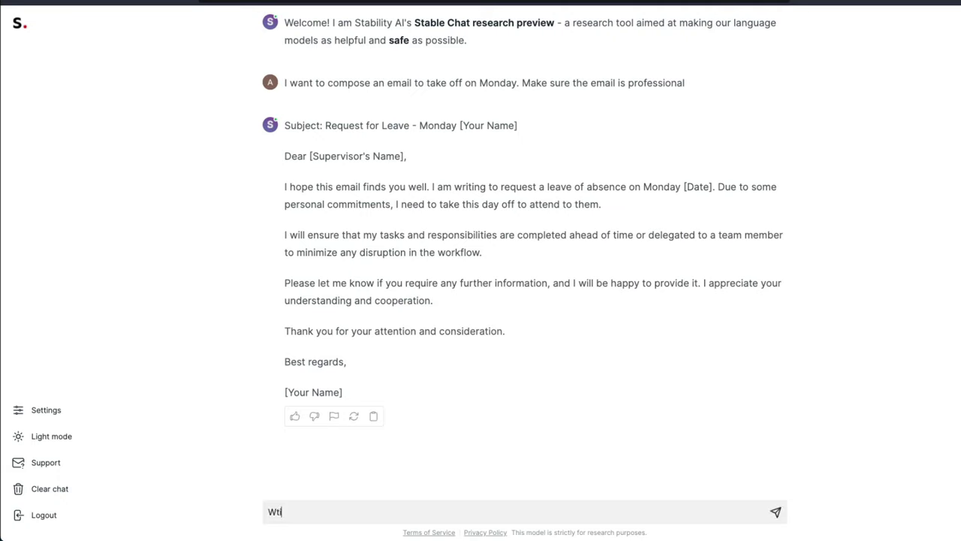
{"action": "type", "text": "te a simple small poem for hi"}
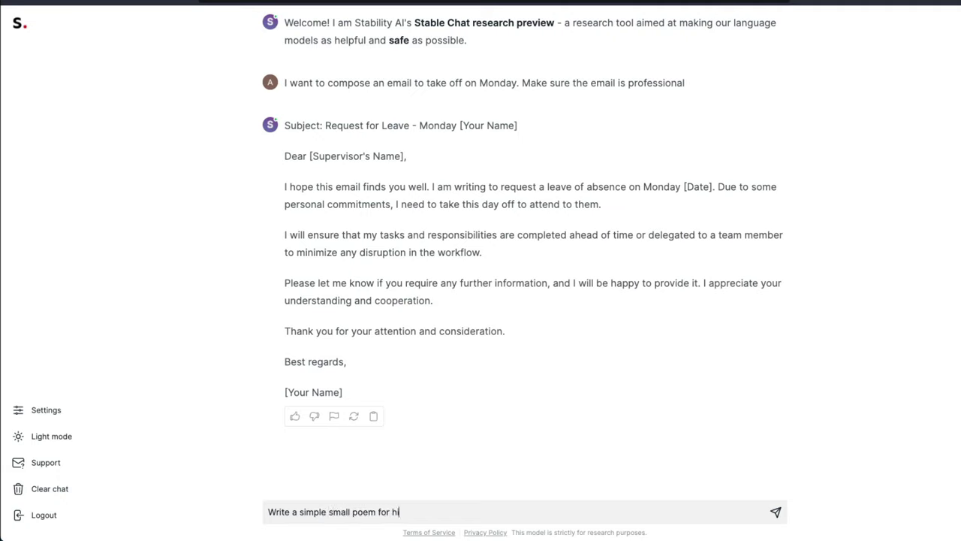
{"action": "type", "text": "tting 50K subs on Youtube"}
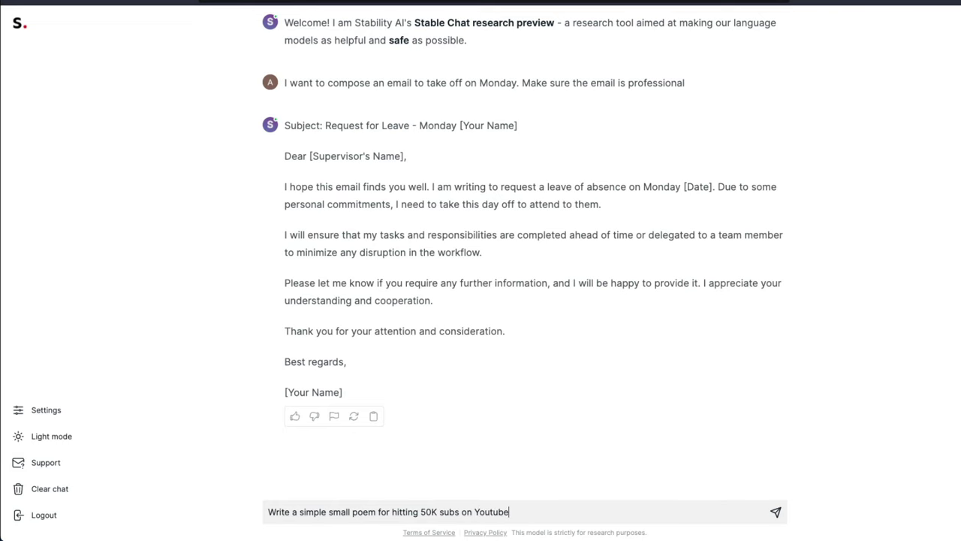
{"action": "key", "text": "Return"}
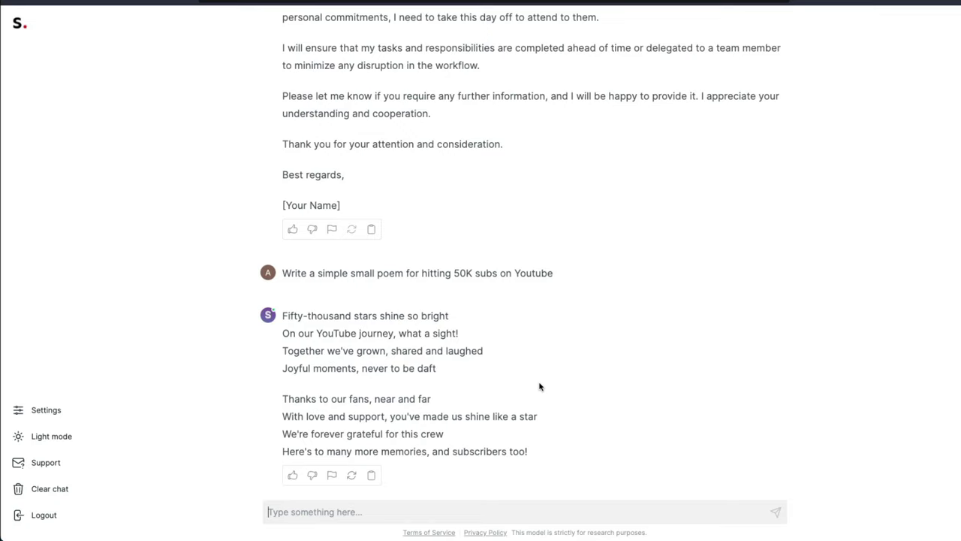
- Check the chat's model and safety filter settings and review the generated leave email and poem
{"action": "left_click", "coordinate": [54, 409]}
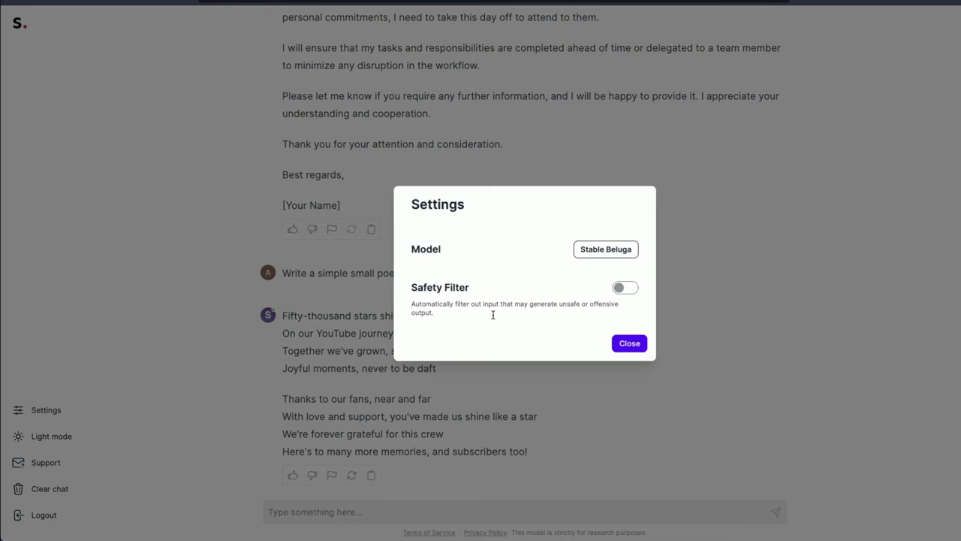
{"action": "left_click", "coordinate": [676, 367]}
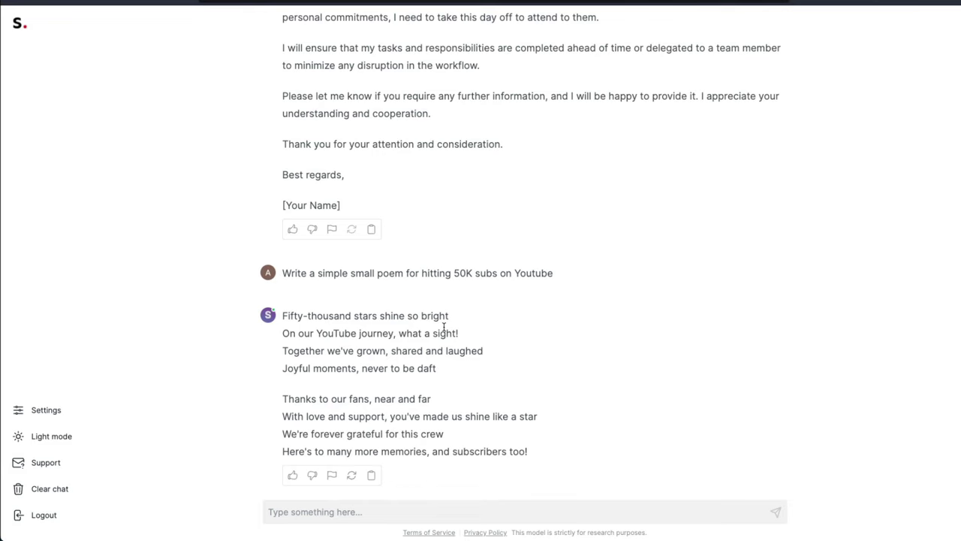
{"action": "scroll", "coordinate": [444, 328], "scroll_direction": "up", "scroll_amount": 1}
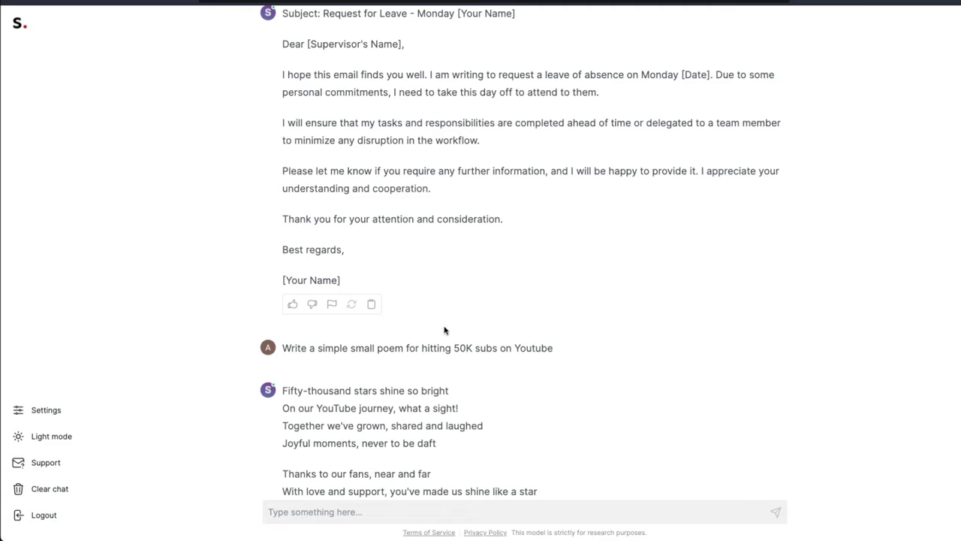
{"action": "scroll", "coordinate": [444, 331], "scroll_direction": "up", "scroll_amount": 1}
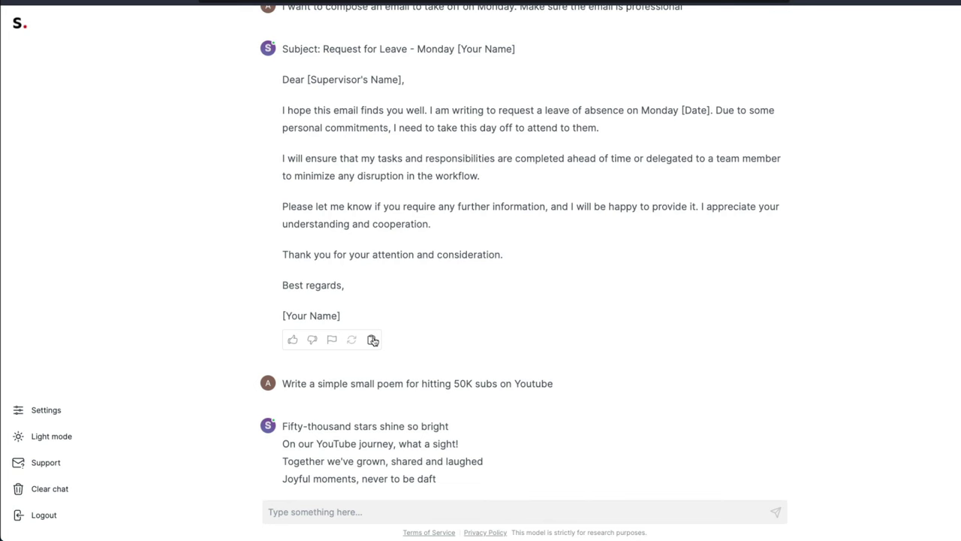
{"action": "scroll", "coordinate": [372, 340], "scroll_direction": "down", "scroll_amount": 2}
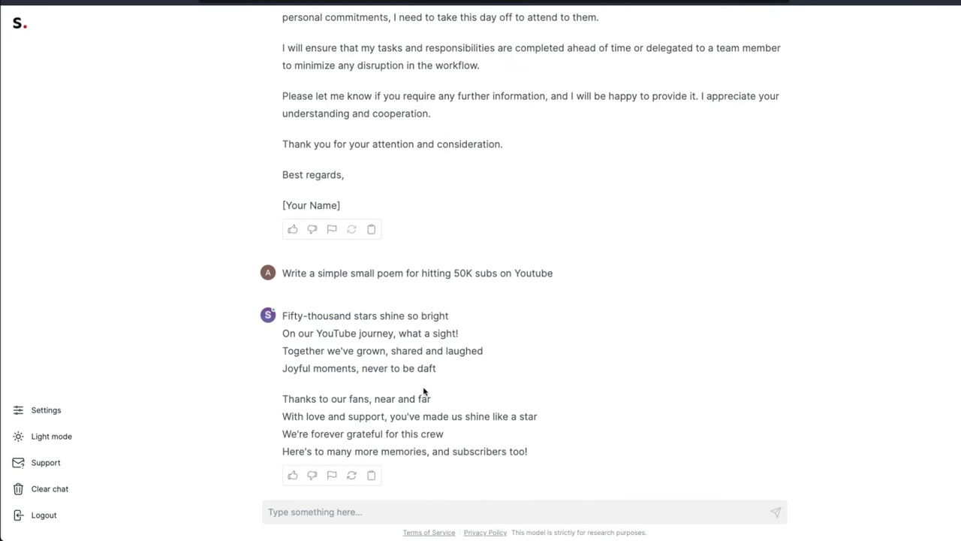
{"action": "scroll", "coordinate": [424, 391], "scroll_direction": "up", "scroll_amount": 1}
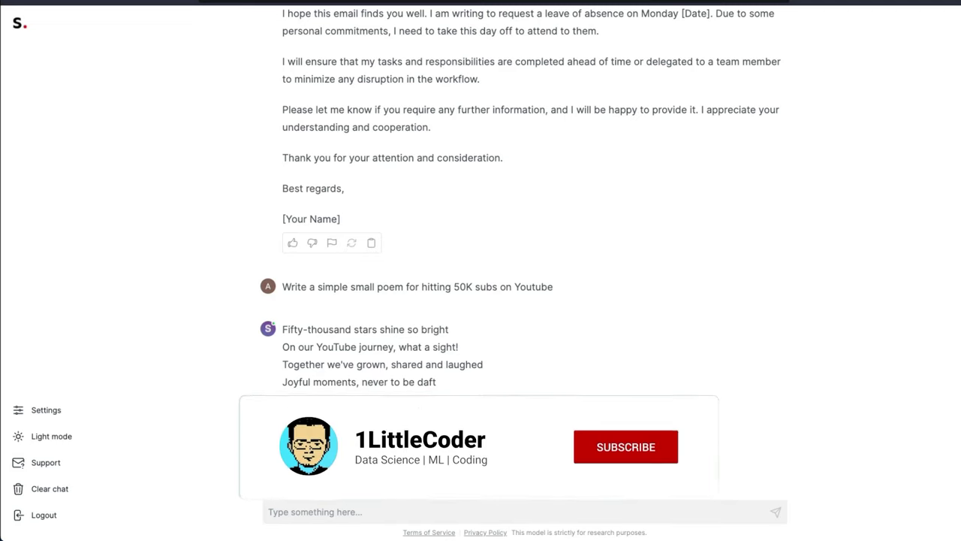
{"action": "scroll", "coordinate": [400, 382], "scroll_direction": "up", "scroll_amount": 2}
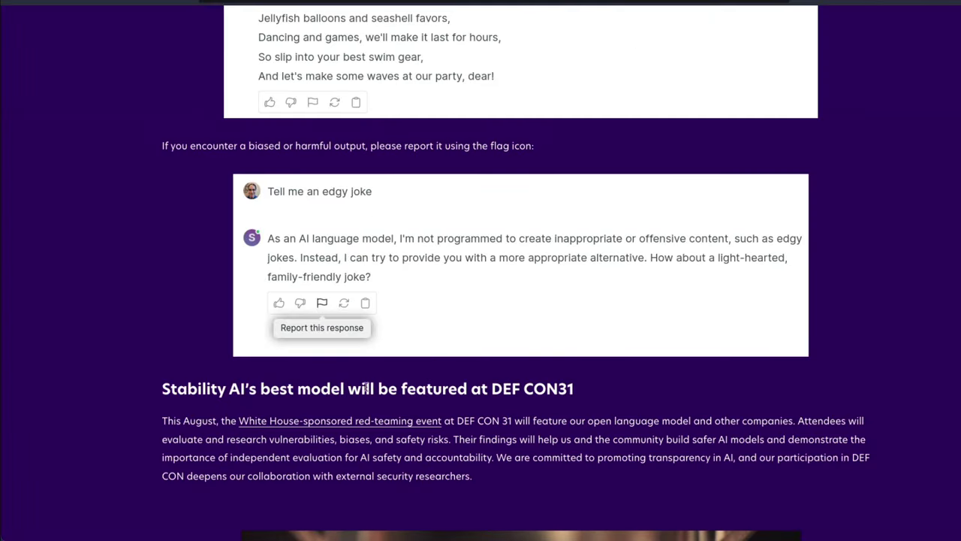
- Reread the Stable Chat announcement, highlighting the sentences on avoiding real-world or commercial use and on continued model updates
{"action": "scroll", "coordinate": [438, 395], "scroll_direction": "down", "scroll_amount": 1}
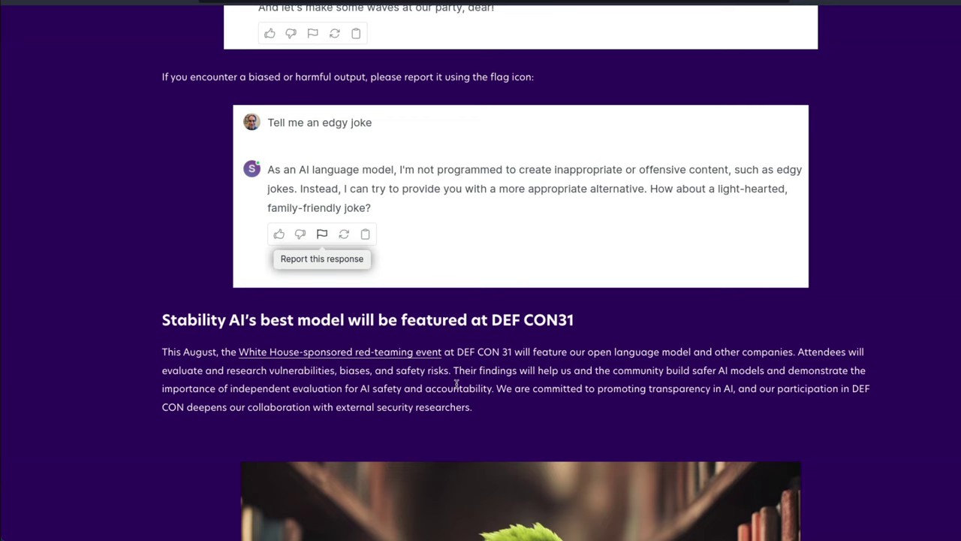
{"action": "scroll", "coordinate": [456, 384], "scroll_direction": "down", "scroll_amount": 15}
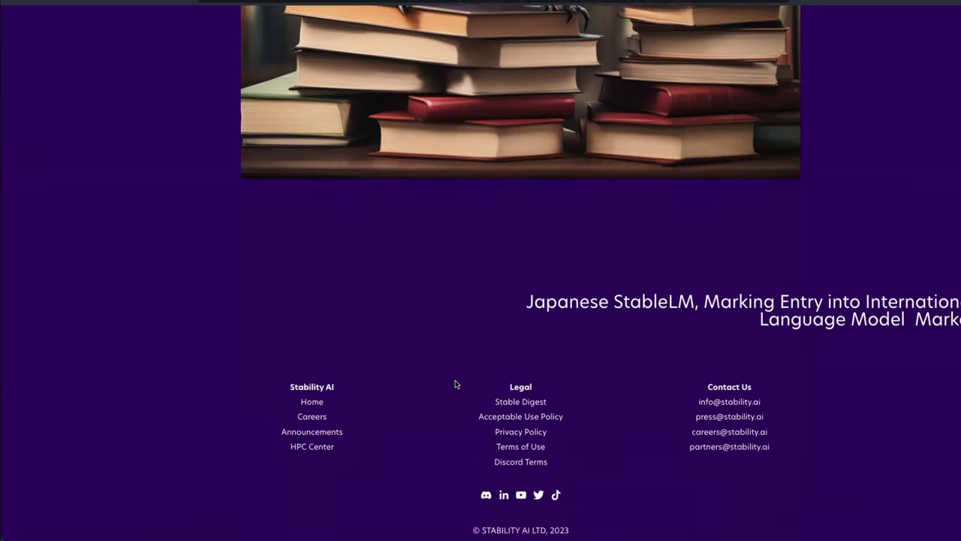
{"action": "scroll", "coordinate": [455, 384], "scroll_direction": "up", "scroll_amount": 20}
{"action": "scroll", "coordinate": [455, 384], "scroll_direction": "up", "scroll_amount": 13}
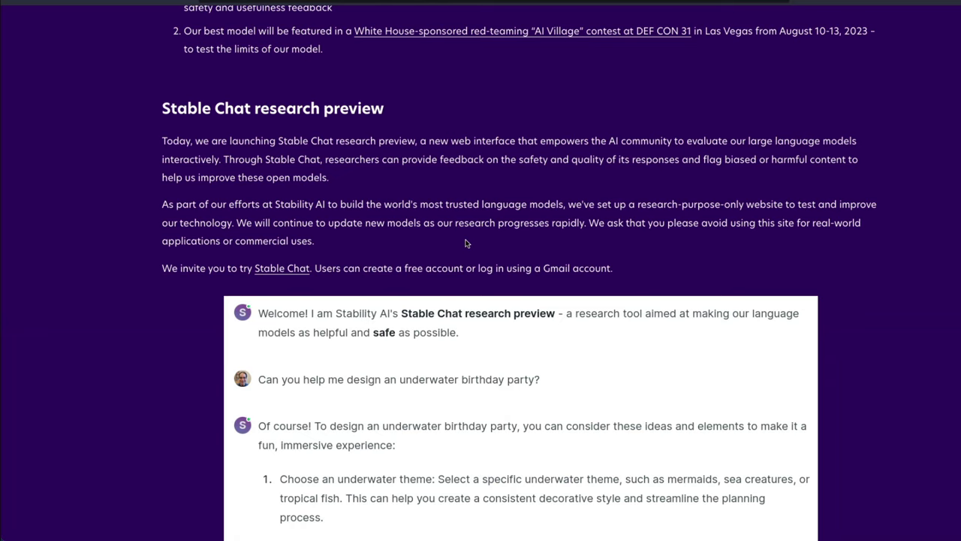
{"action": "left_click_drag", "start_coordinate": [585, 223], "coordinate": [863, 250]}
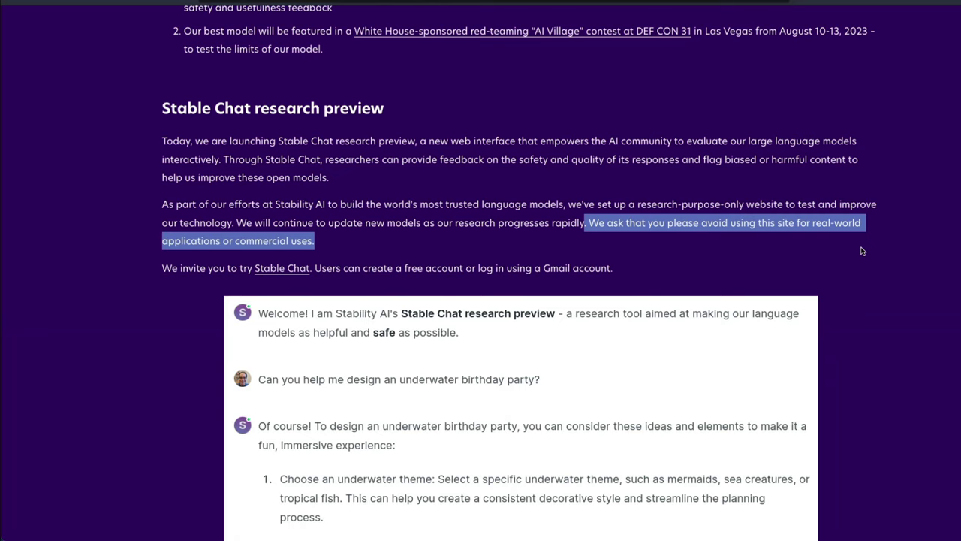
{"action": "left_click", "coordinate": [862, 251]}
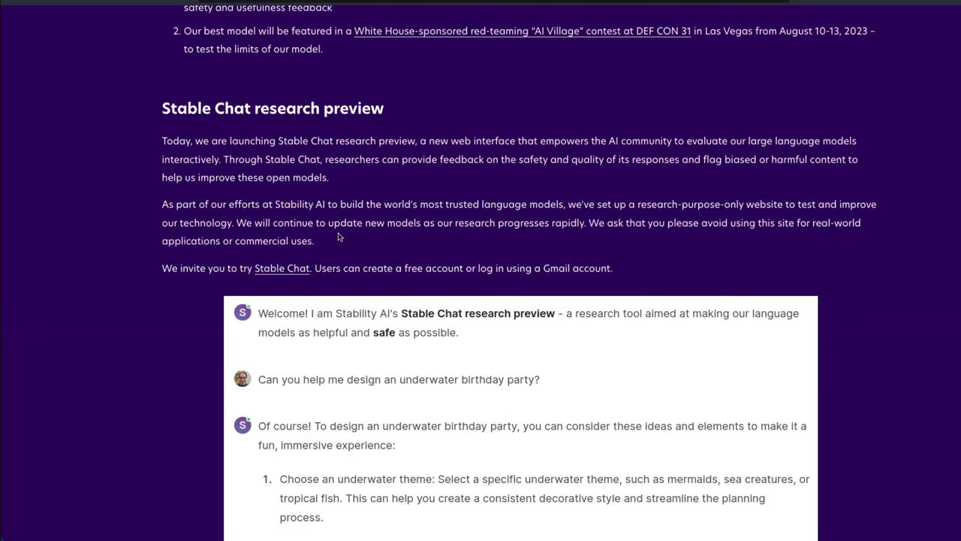
{"action": "left_click_drag", "start_coordinate": [237, 223], "coordinate": [582, 223]}
{"action": "left_click", "coordinate": [496, 203]}
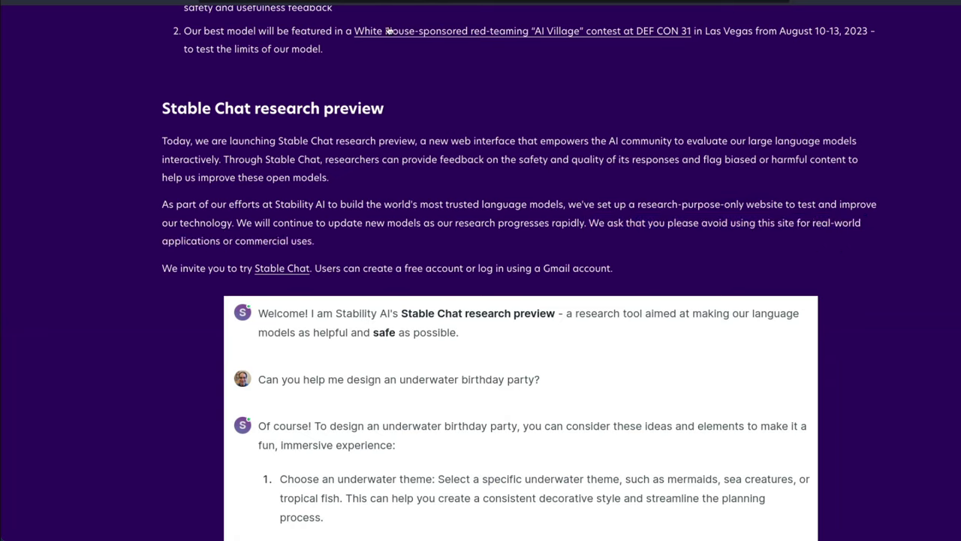